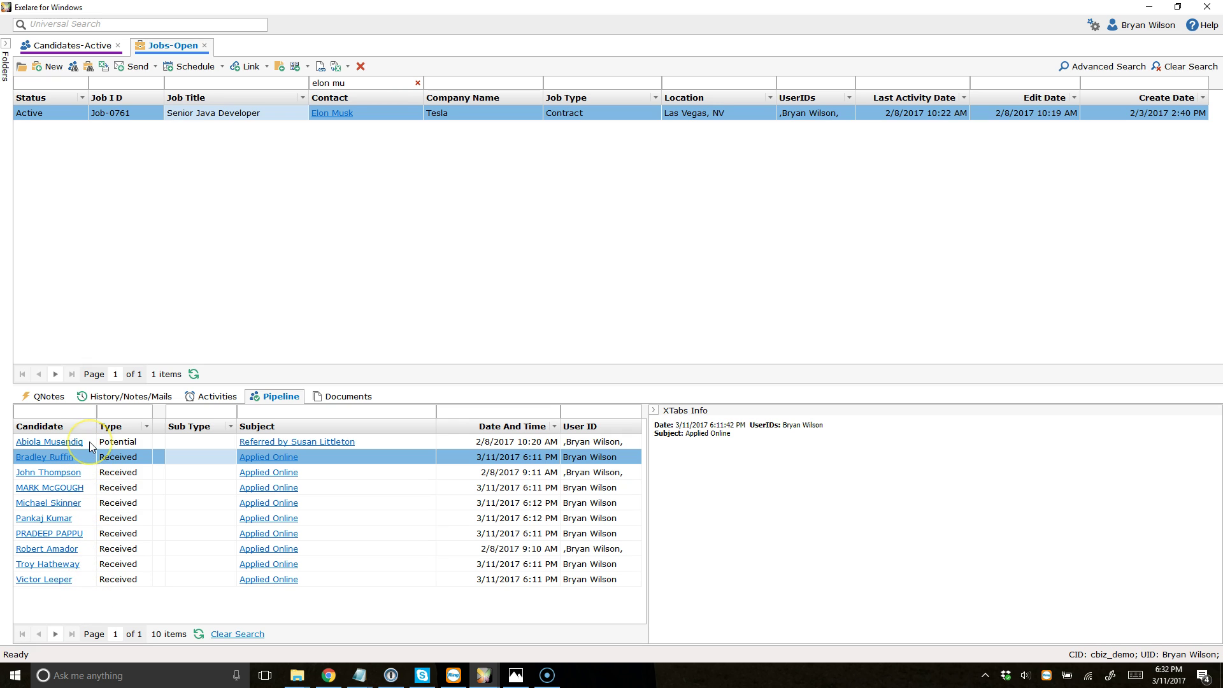
Start an email to the selected candidate, the second entry in the Senior Java Developer job's pipeline
click(124, 457)
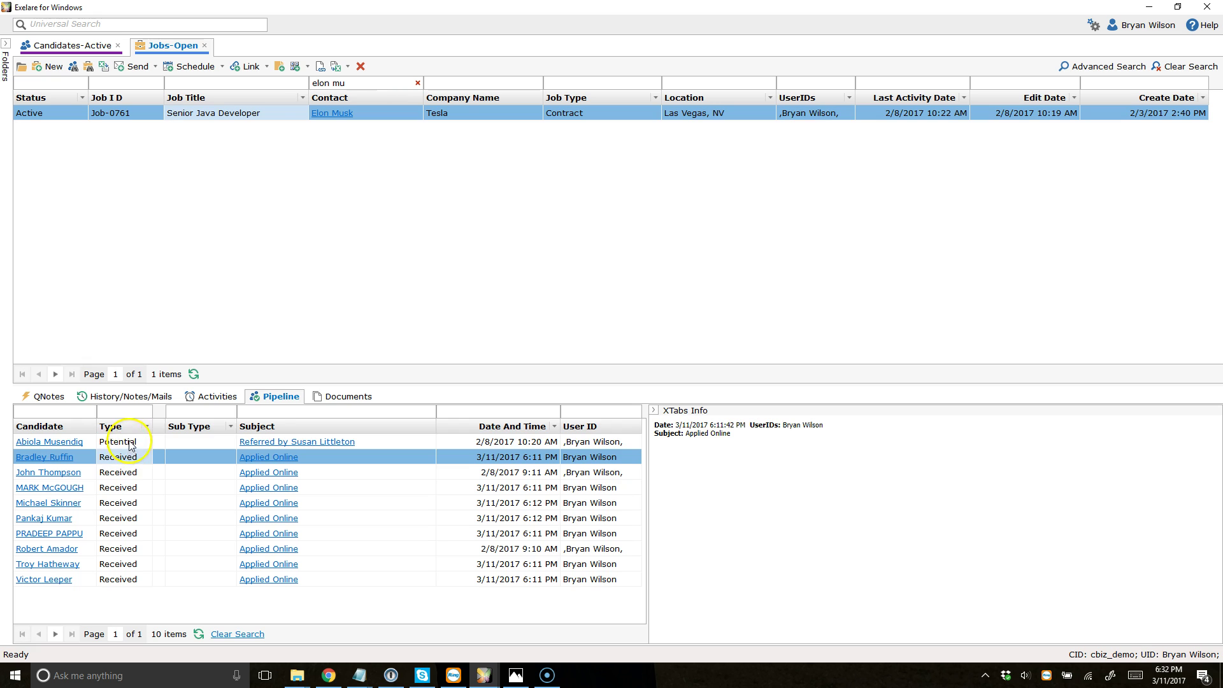
click(130, 442)
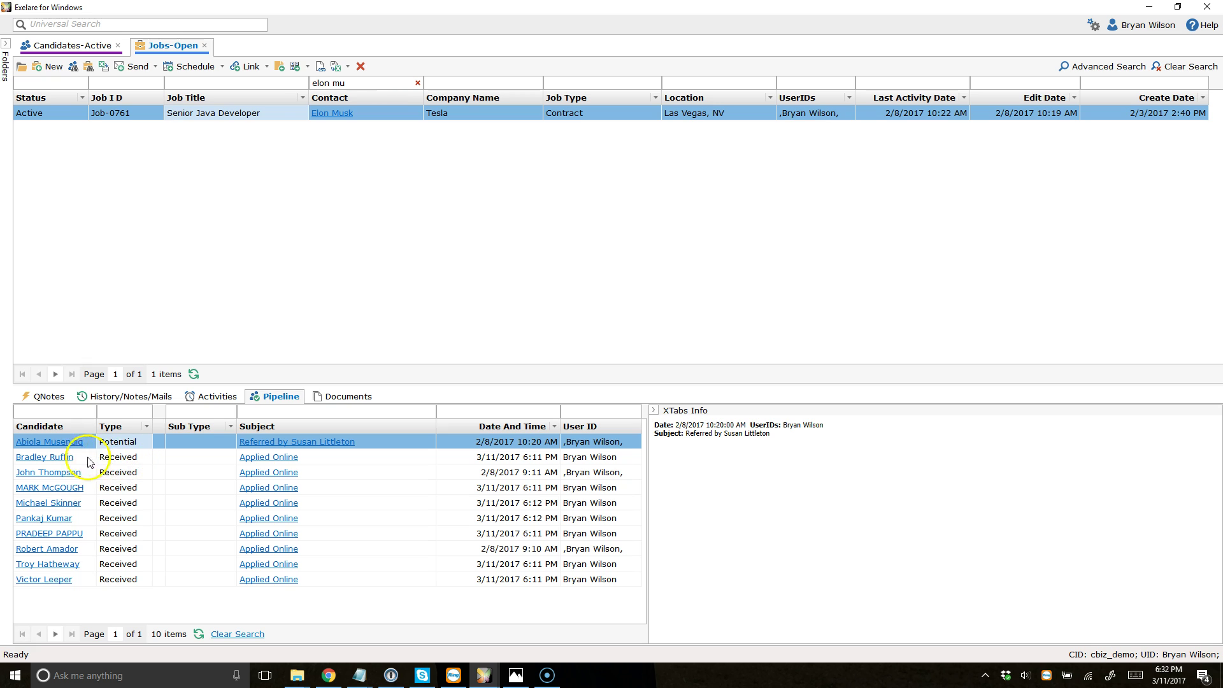
click(130, 461)
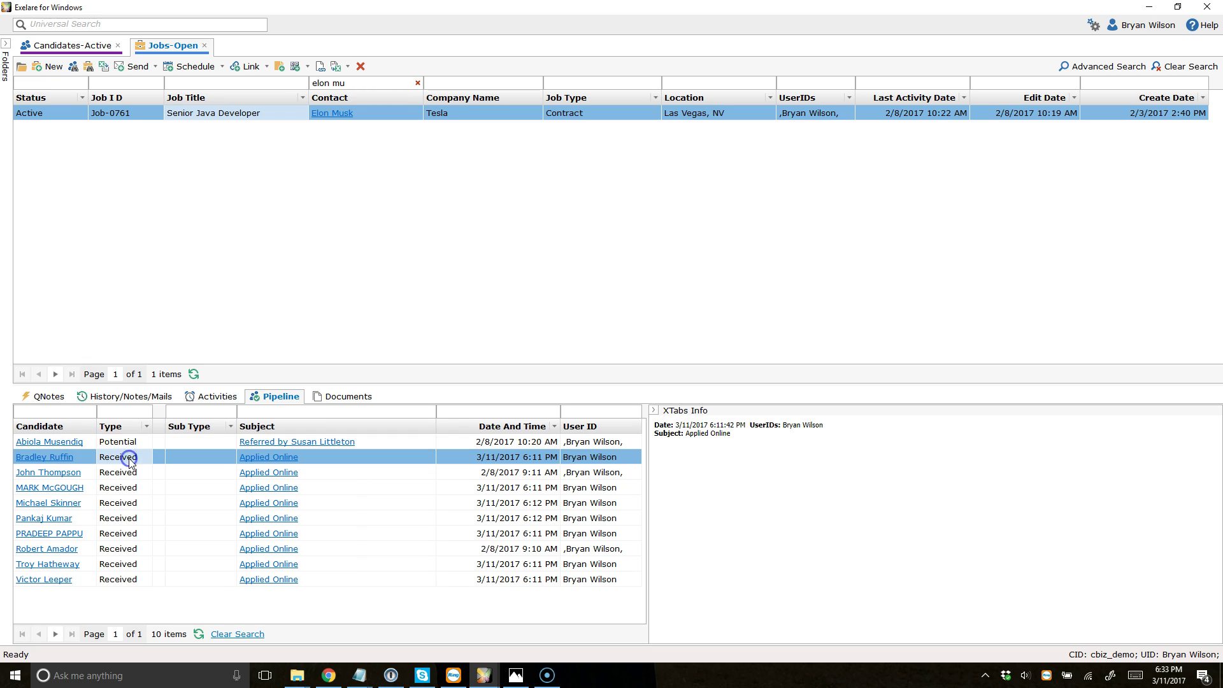
right_click(136, 458)
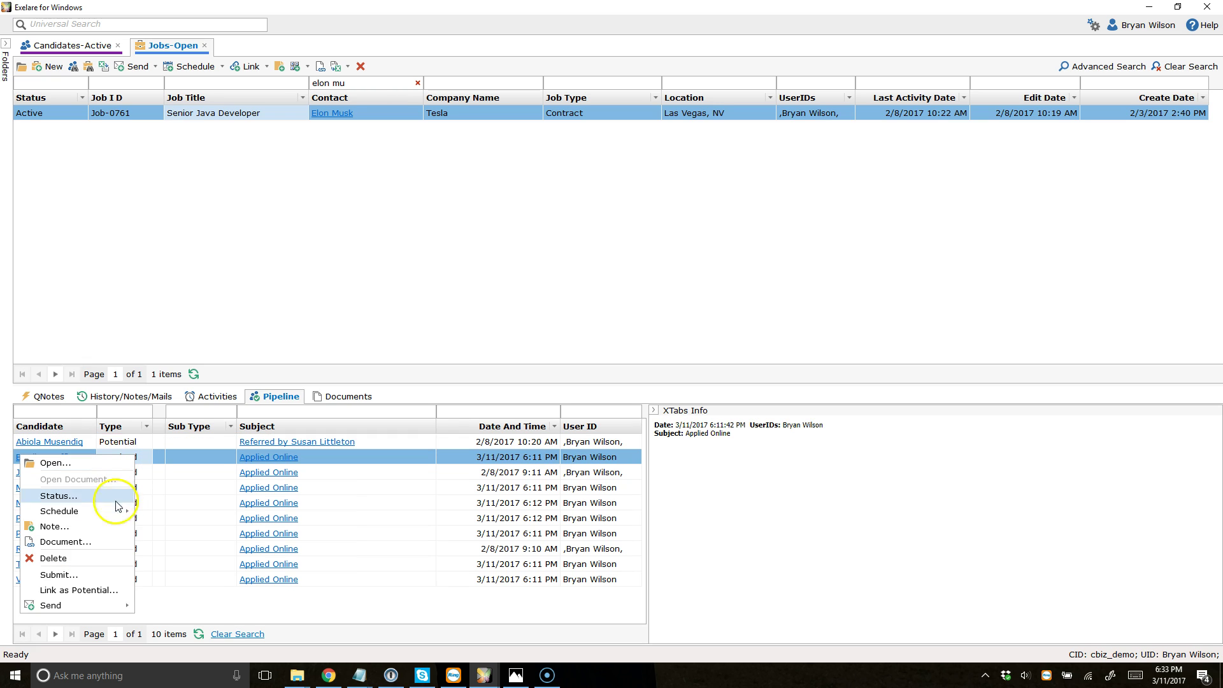
mouse_move(89, 610)
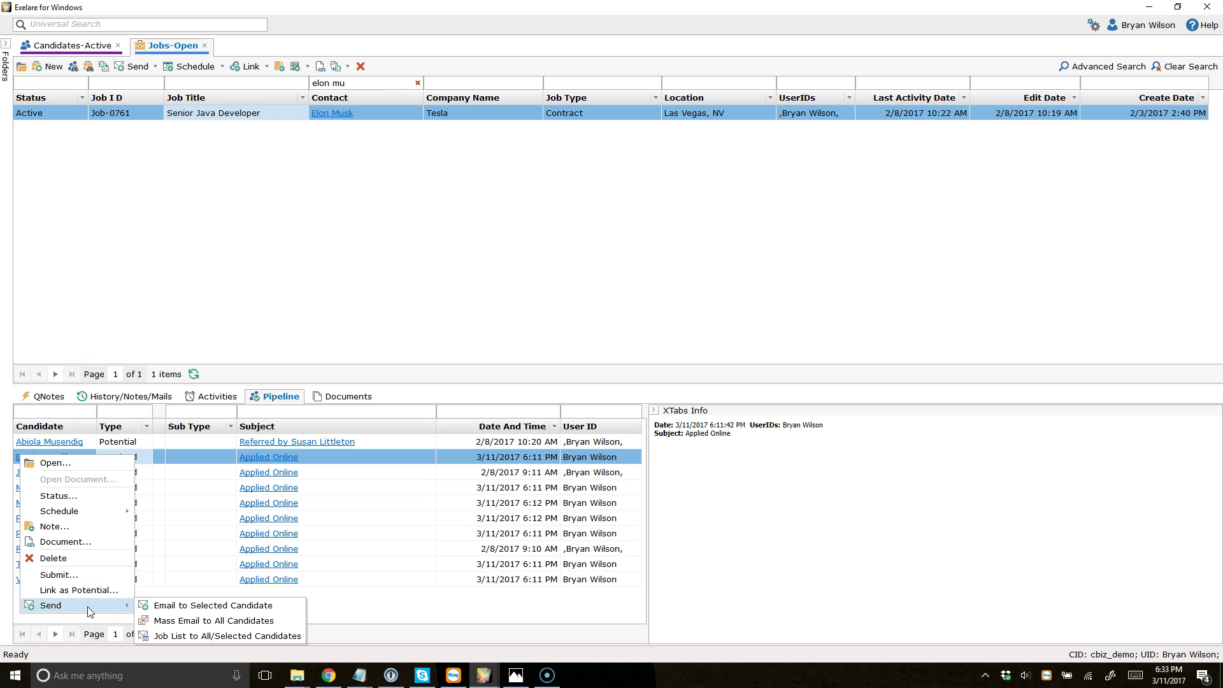
click(162, 609)
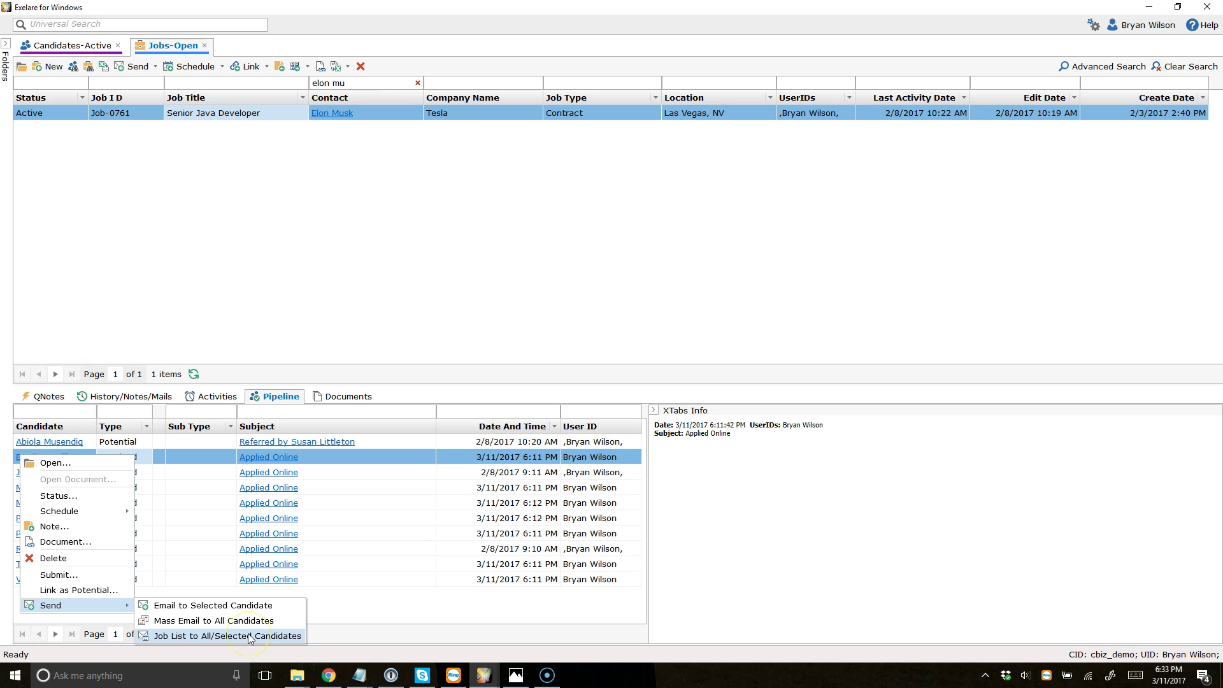
click(217, 605)
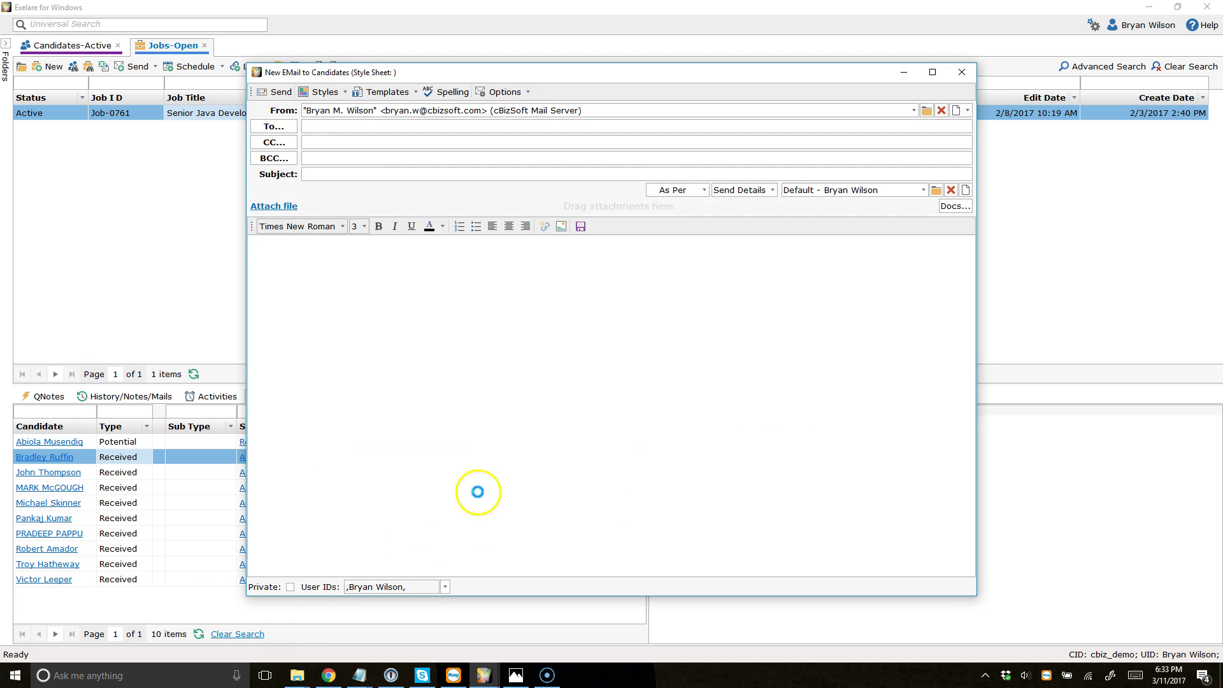
Enter the placeholder text "jfkdlsjfklsdjfklsd" in the candidate email's body and discard the draft without sending it
drag(561, 78, 571, 117)
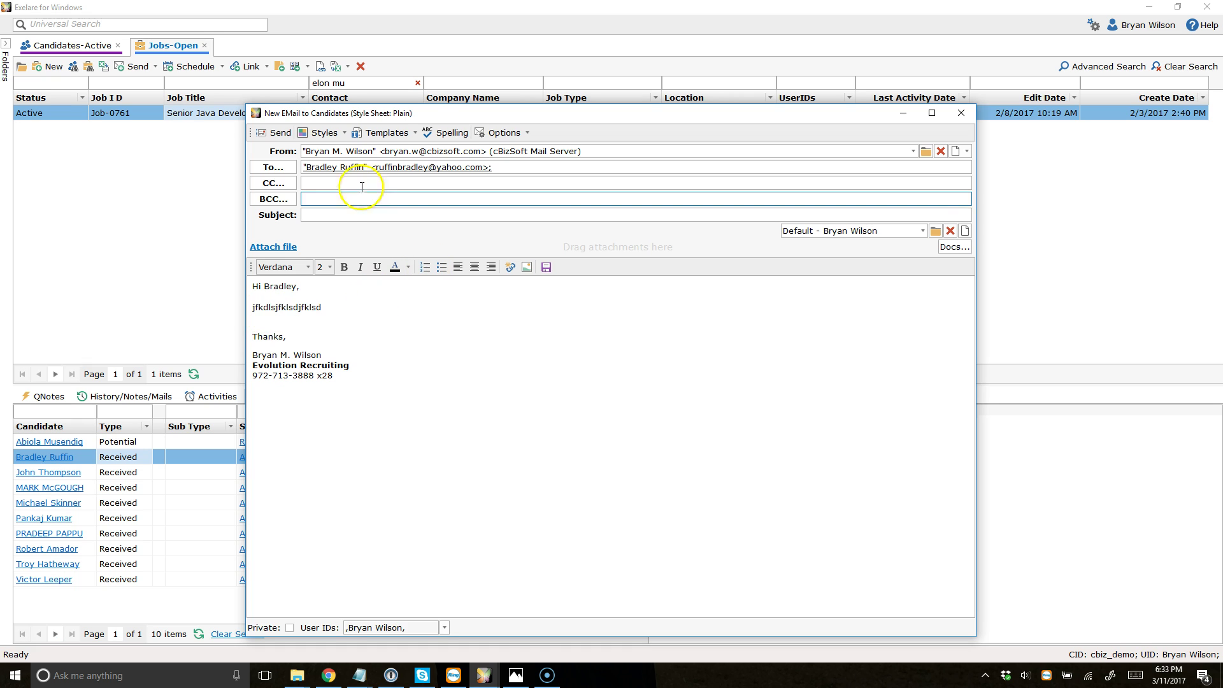
click(277, 135)
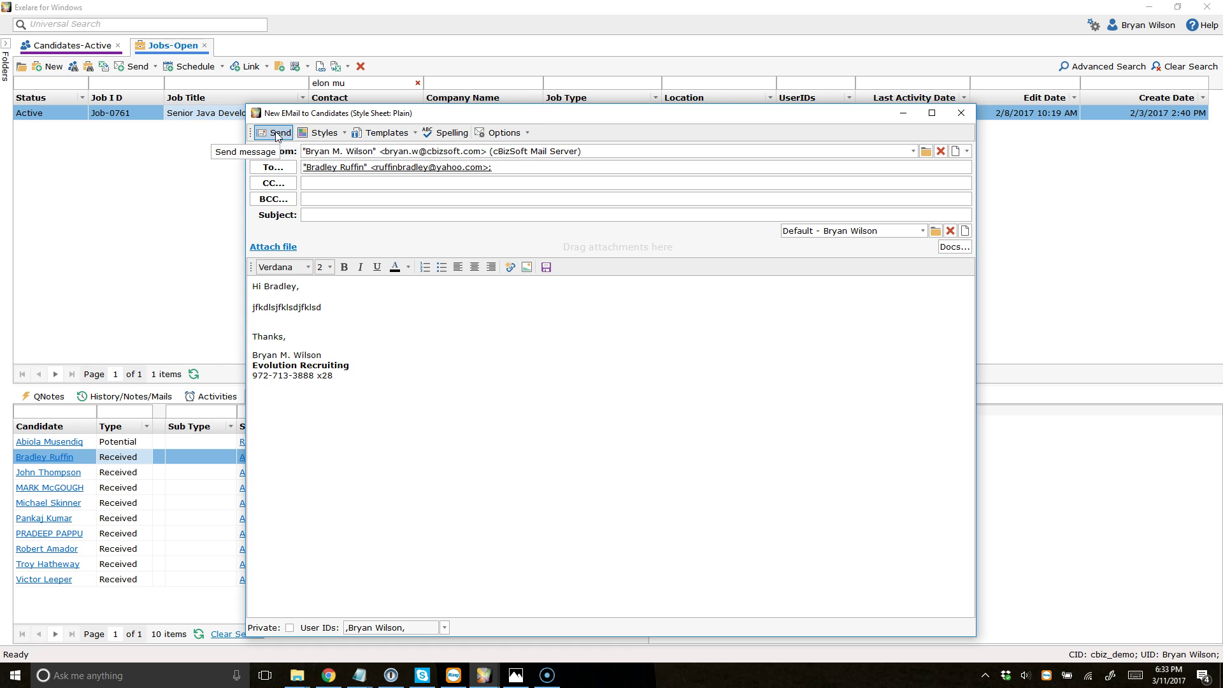
drag(664, 114, 652, 85)
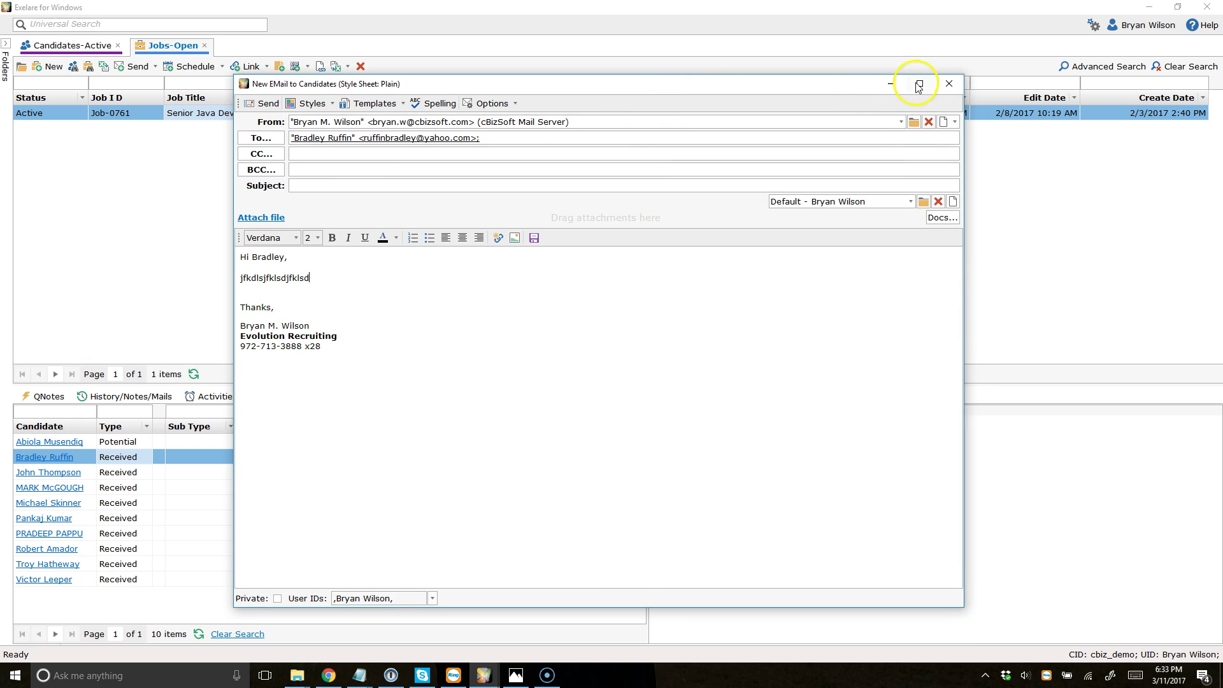
click(957, 87)
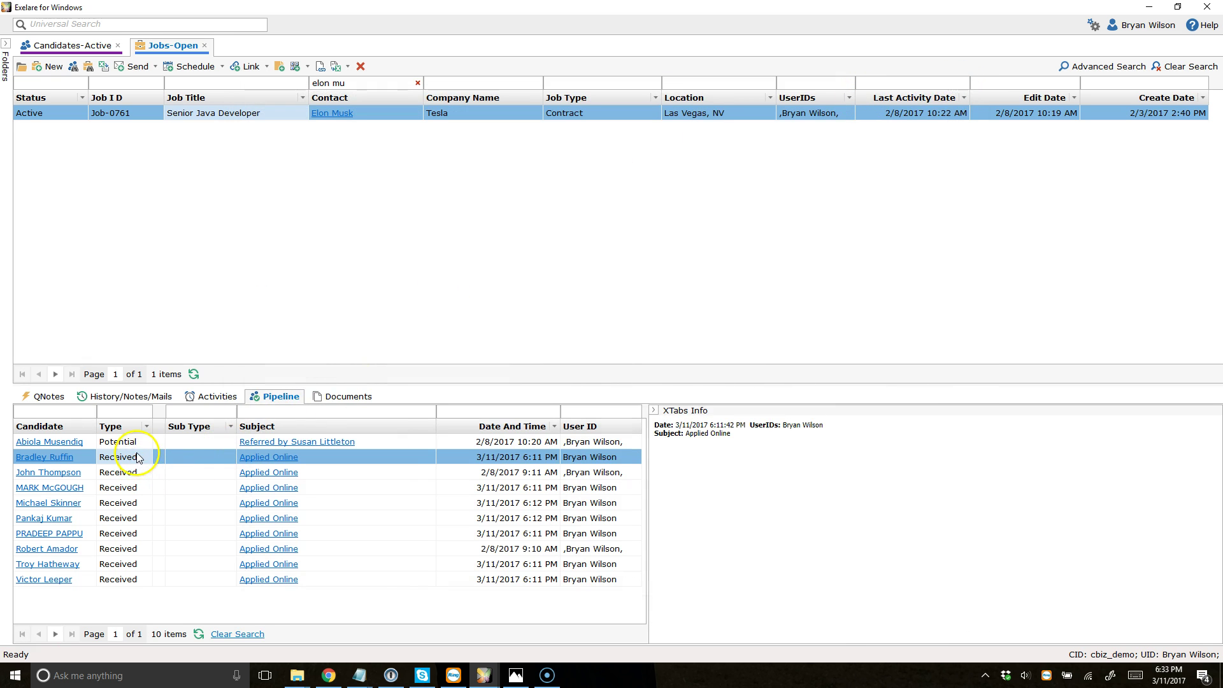
Create a mass email to all candidates in the pipeline, look through the available templates, and close the draft unsent
right_click(136, 457)
mouse_move(131, 606)
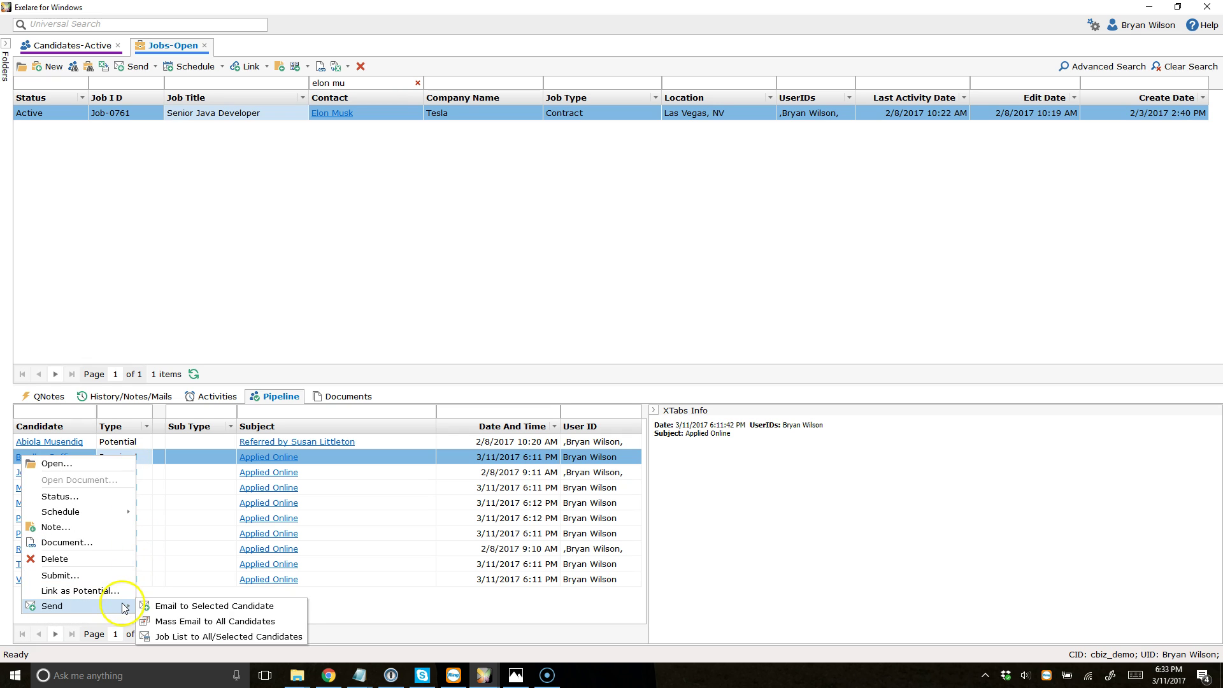
click(233, 622)
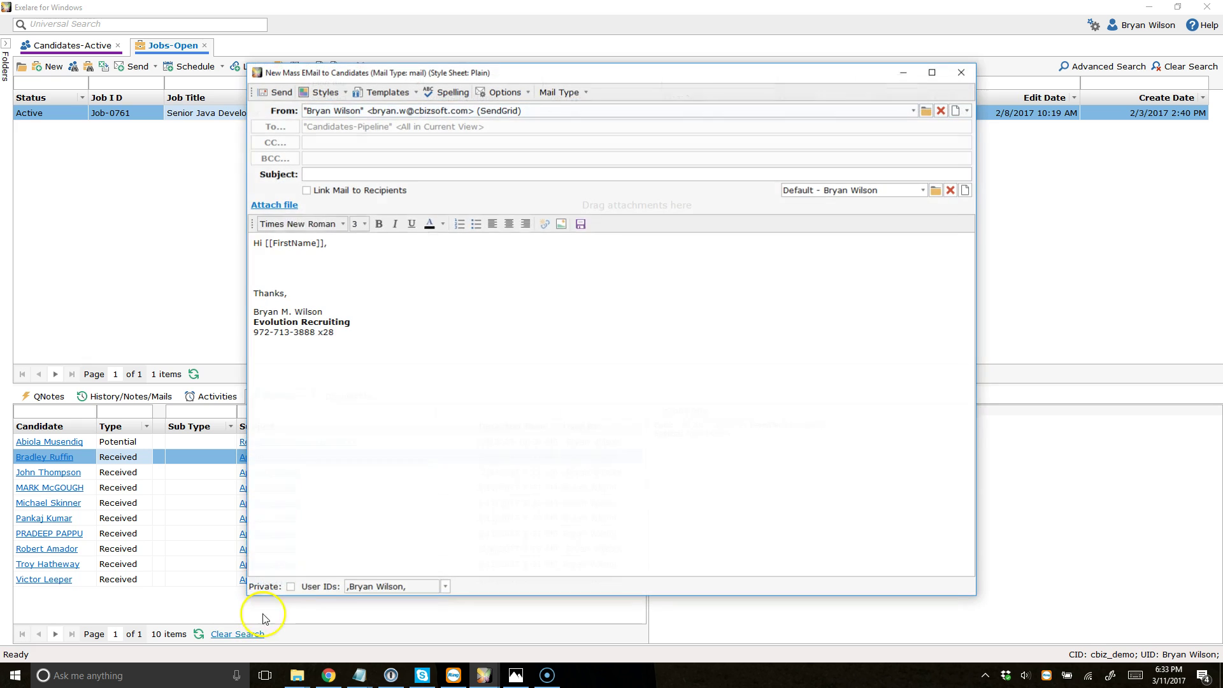
drag(602, 79, 624, 95)
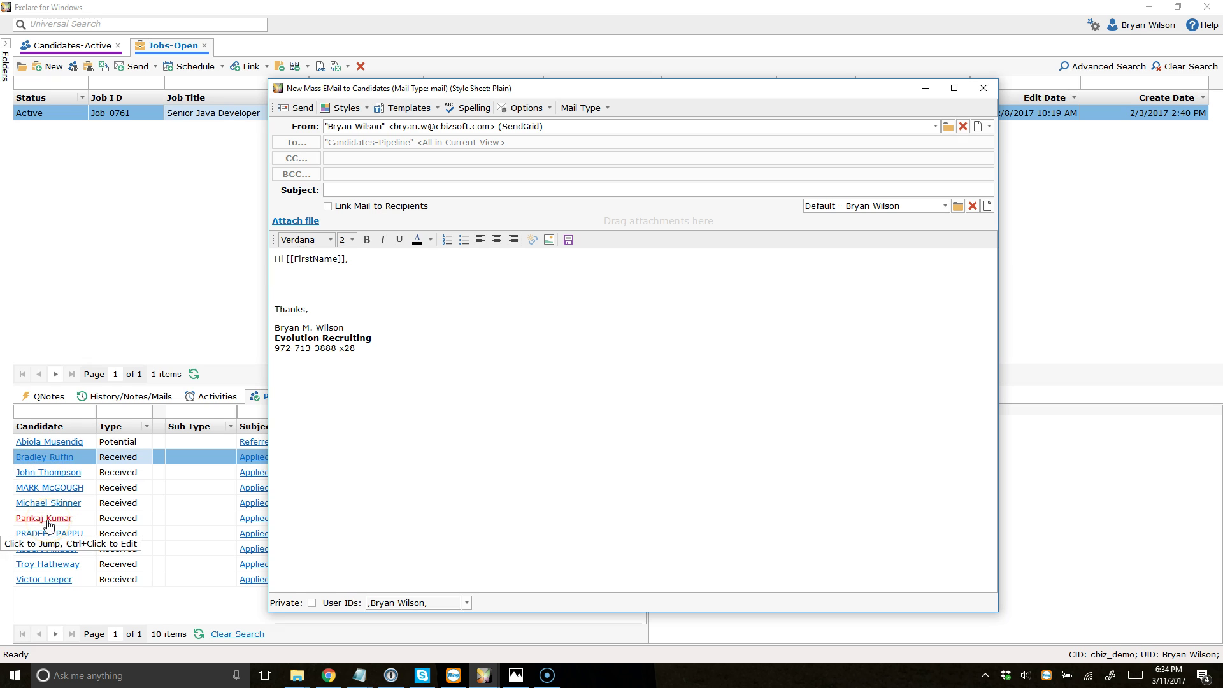
click(438, 110)
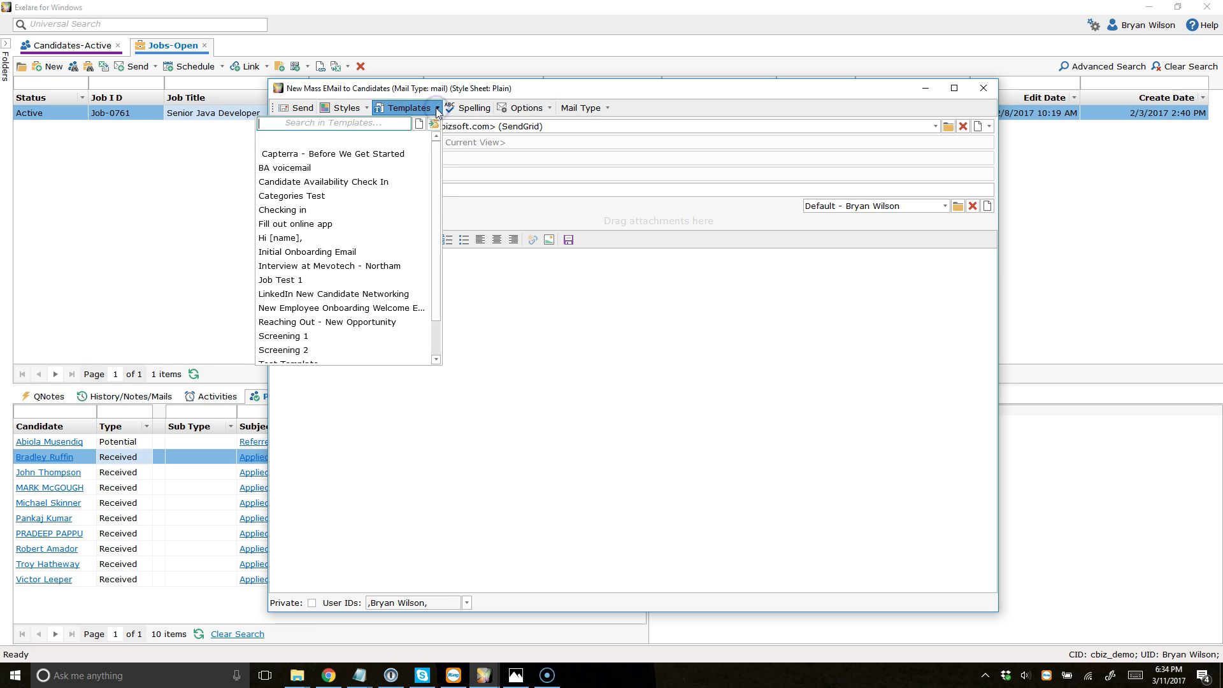
click(538, 87)
click(316, 278)
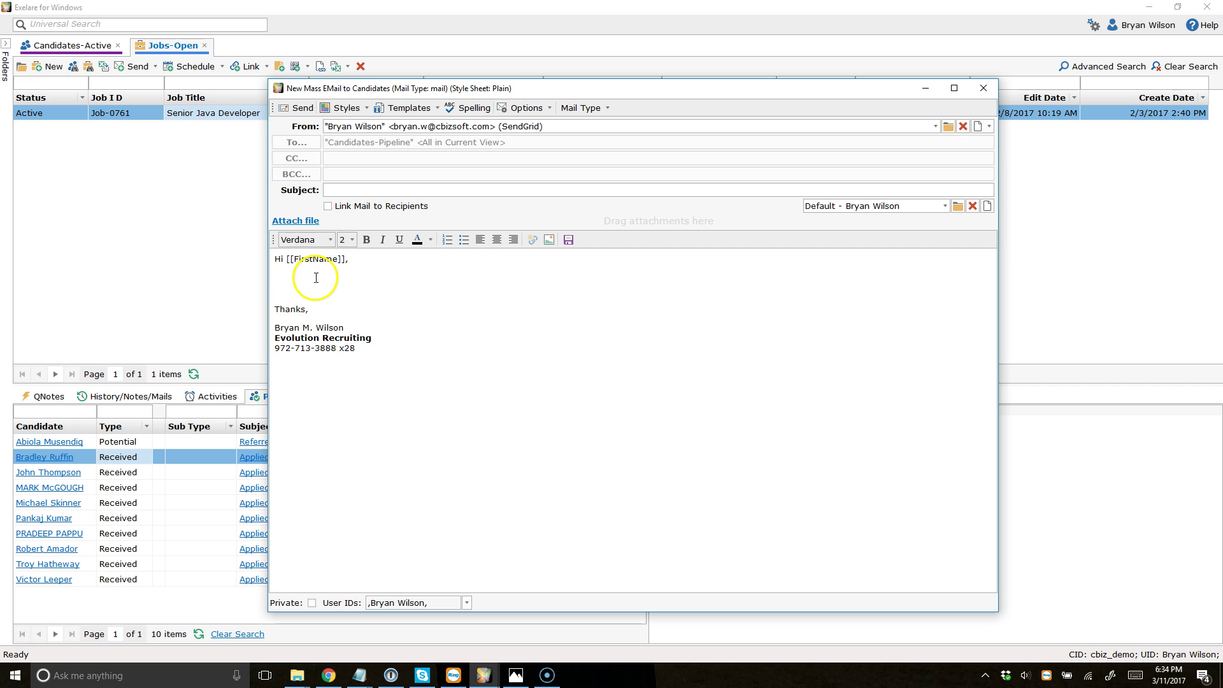
click(982, 90)
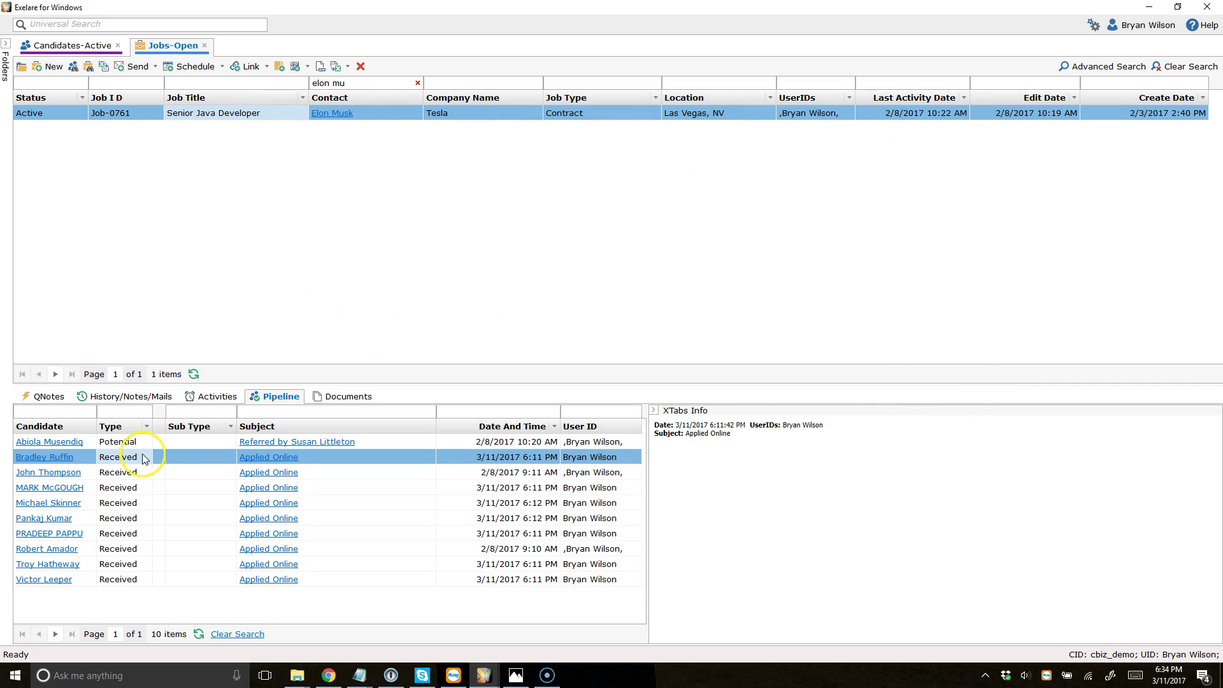
Create a job list email for Job-0761 addressed to the selected Received candidate in the pipeline
right_click(144, 458)
mouse_move(117, 613)
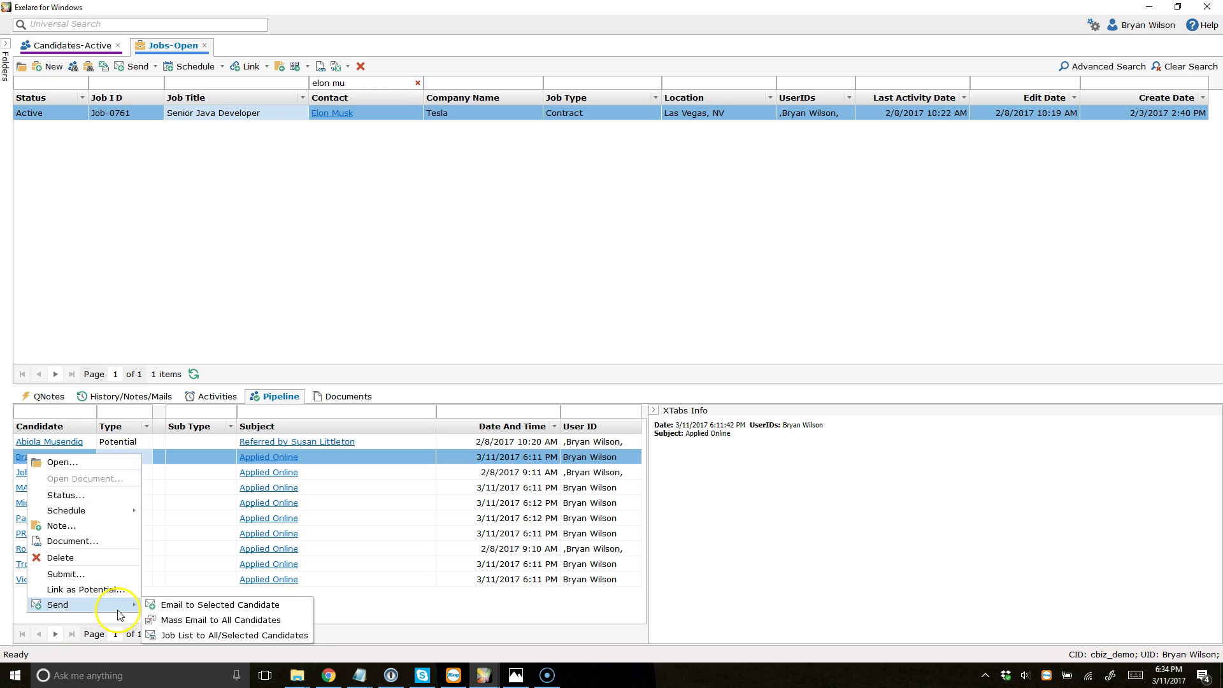
click(215, 636)
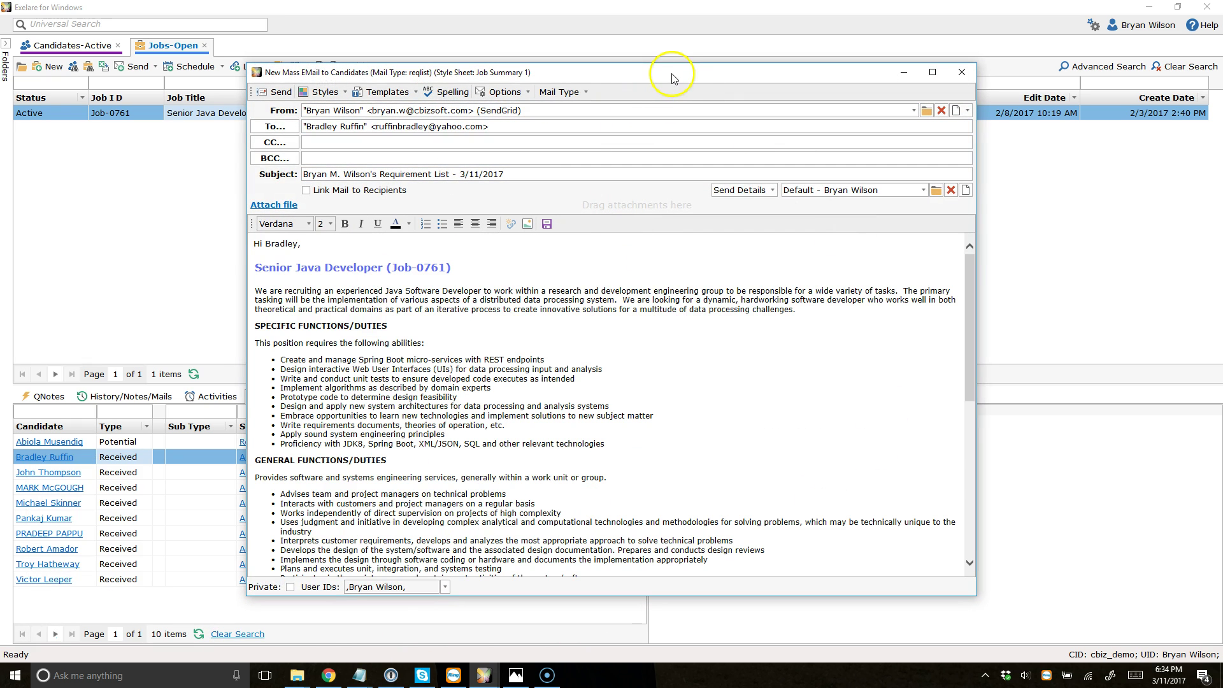
mouse_move(679, 77)
mouse_down()
mouse_move(674, 55)
mouse_move(689, 62)
mouse_up()
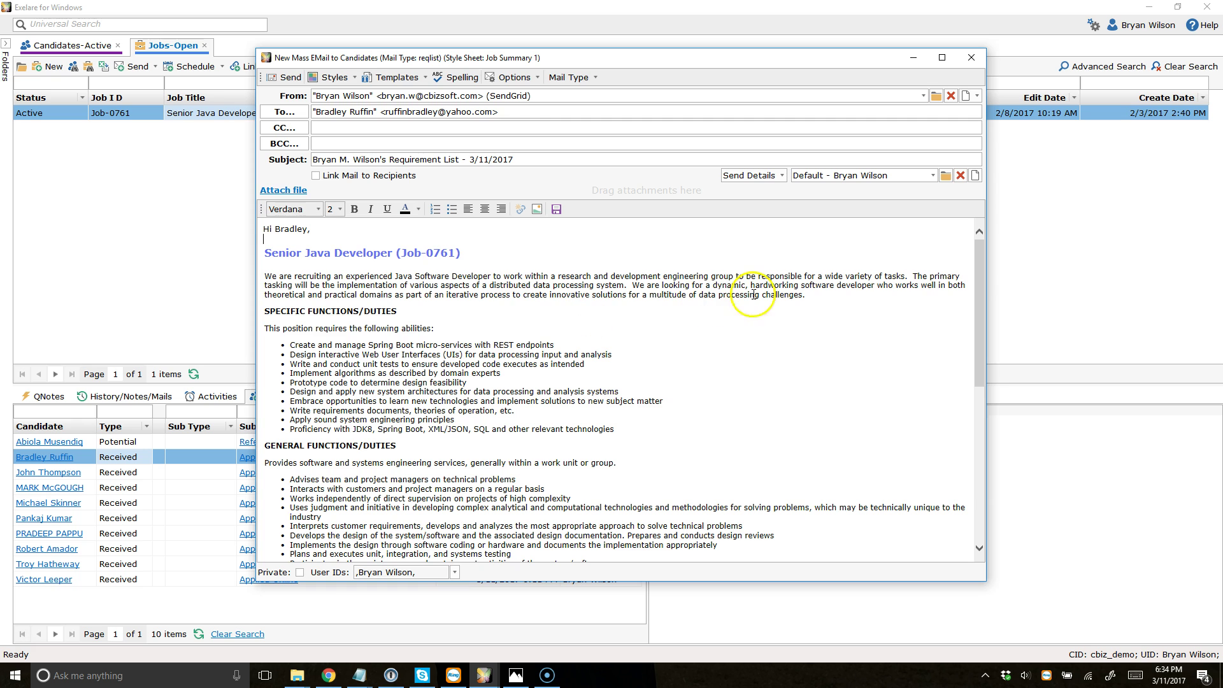
click(475, 77)
drag(555, 60, 609, 73)
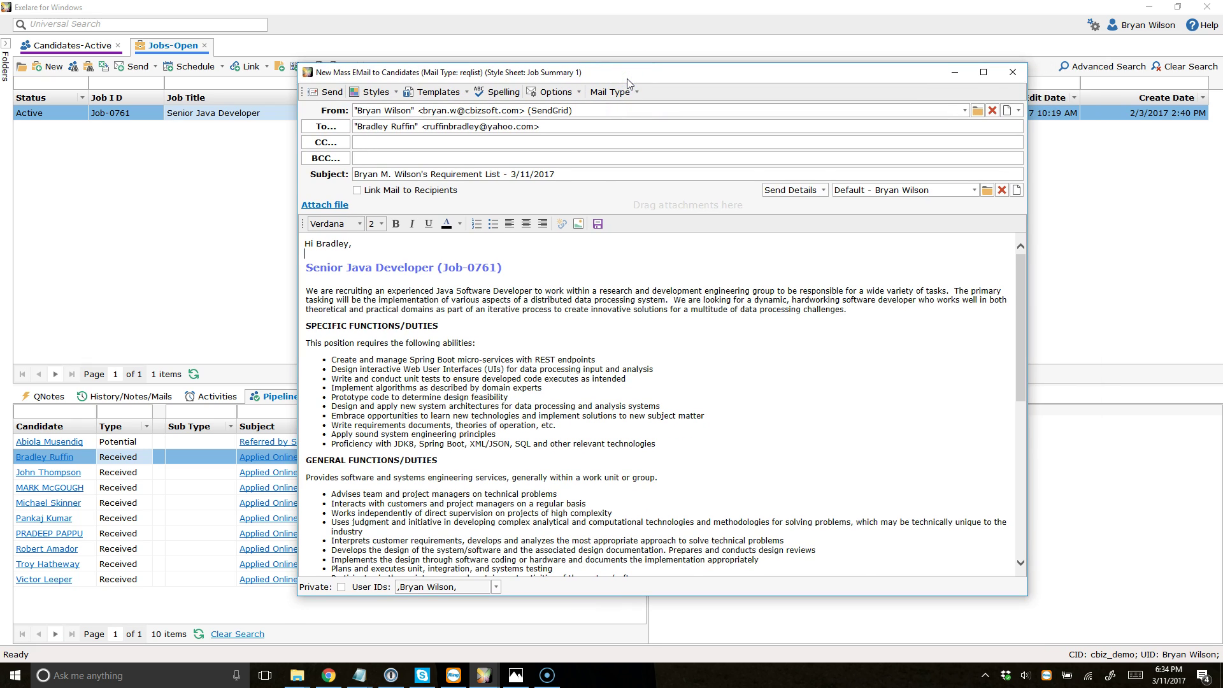
Try the Job Grid 1 style on the job list email, then restore the Job Summary 1 style
click(391, 93)
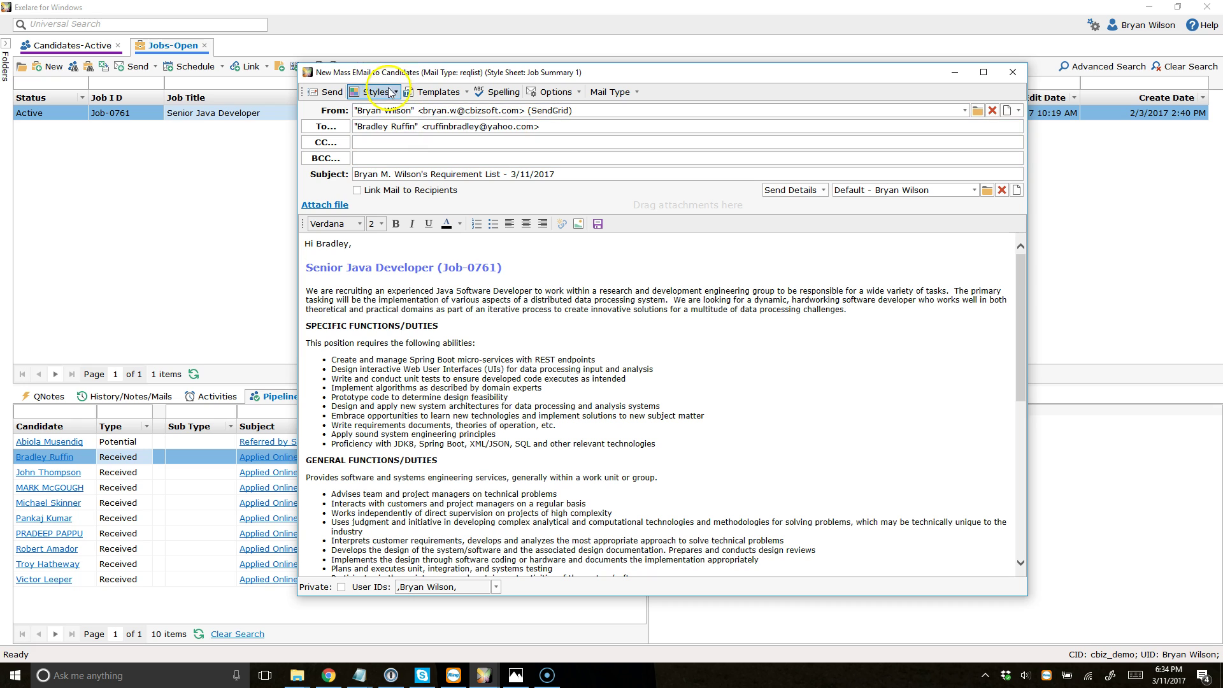
click(390, 92)
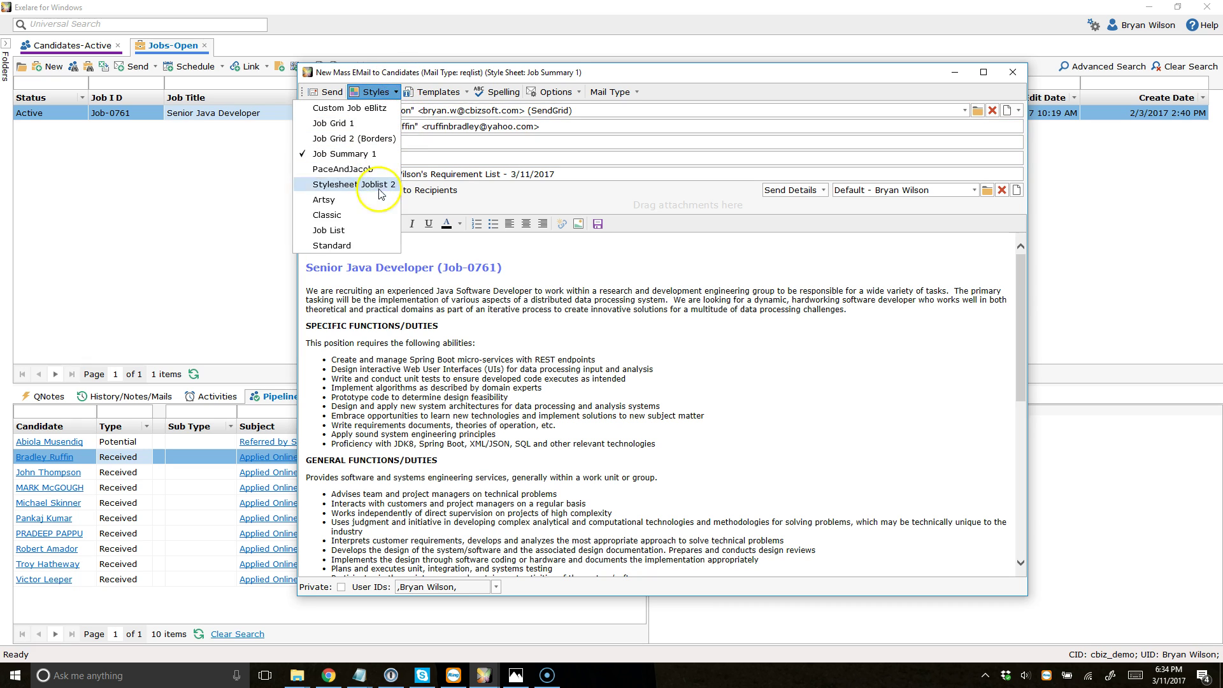
click(344, 123)
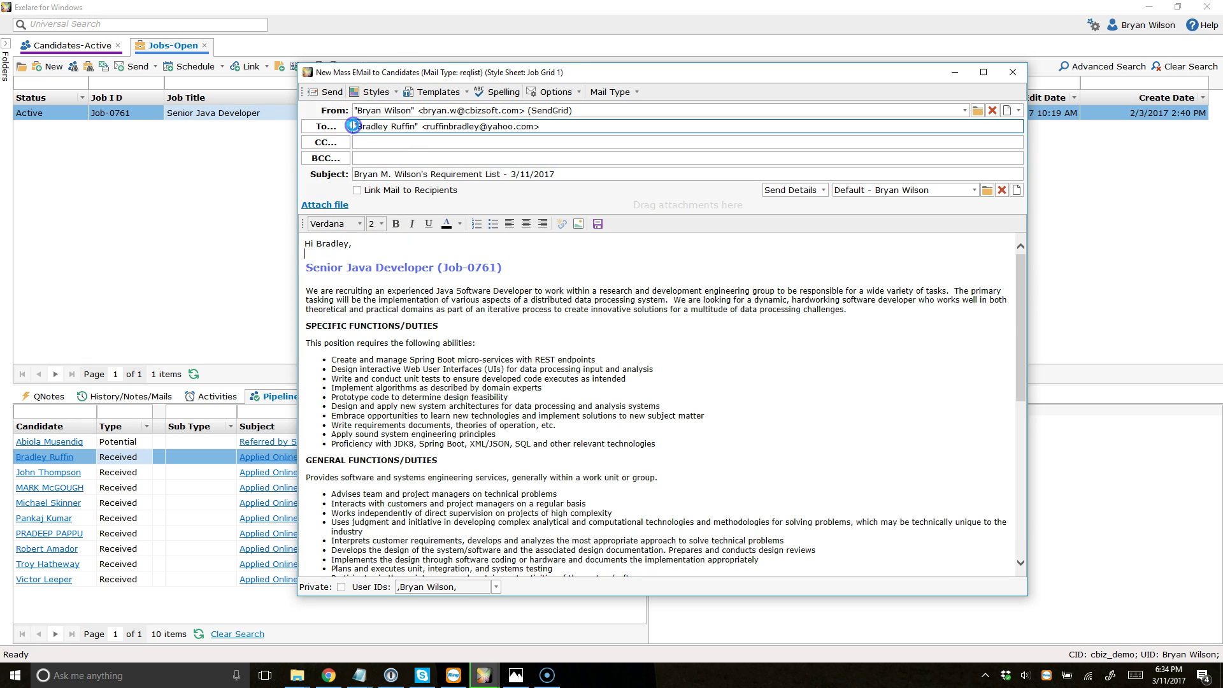
click(382, 92)
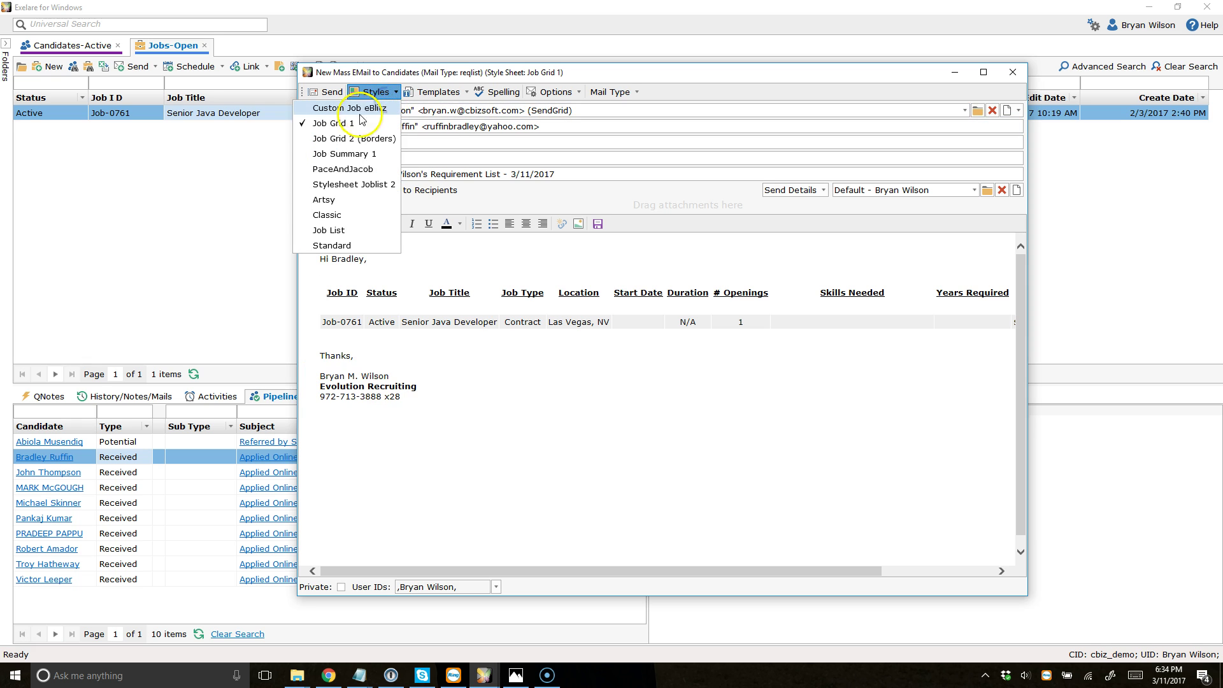
click(359, 155)
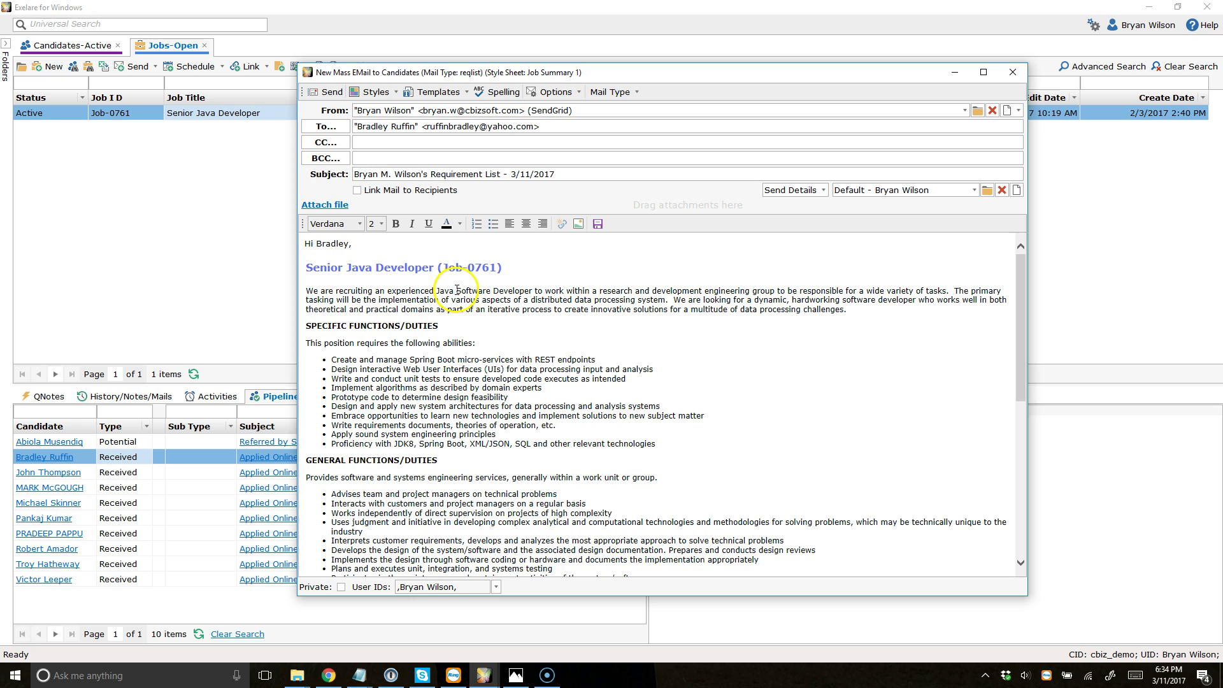
double_click(333, 244)
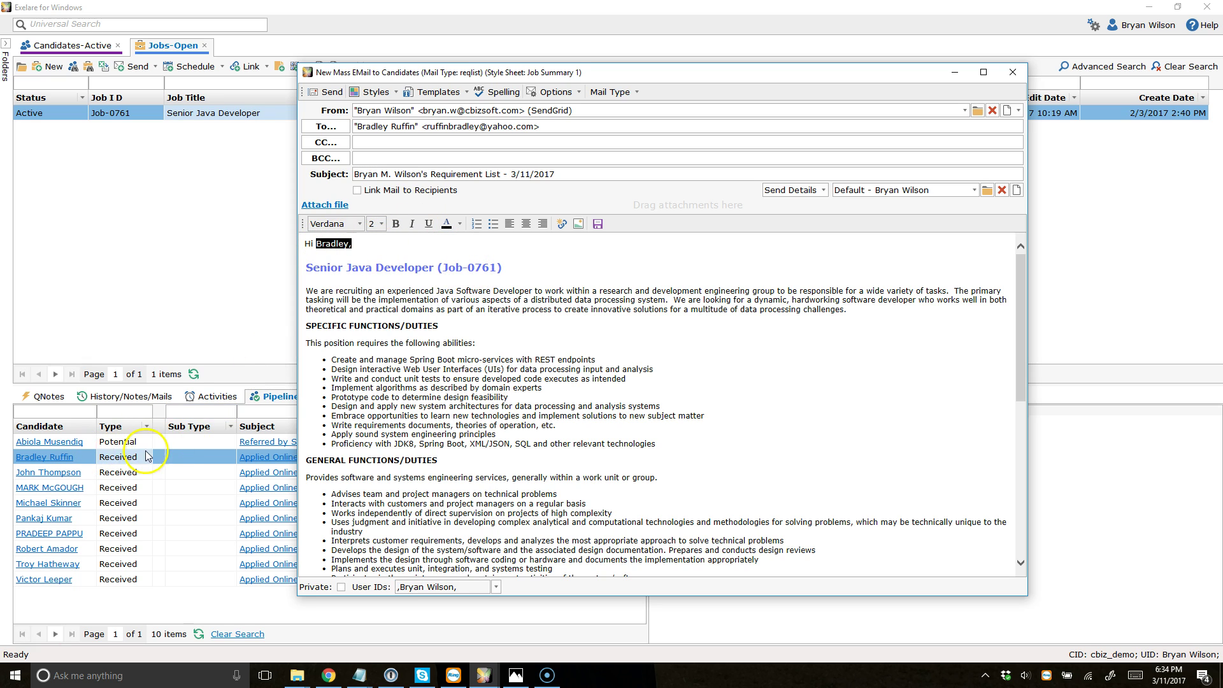
click(507, 268)
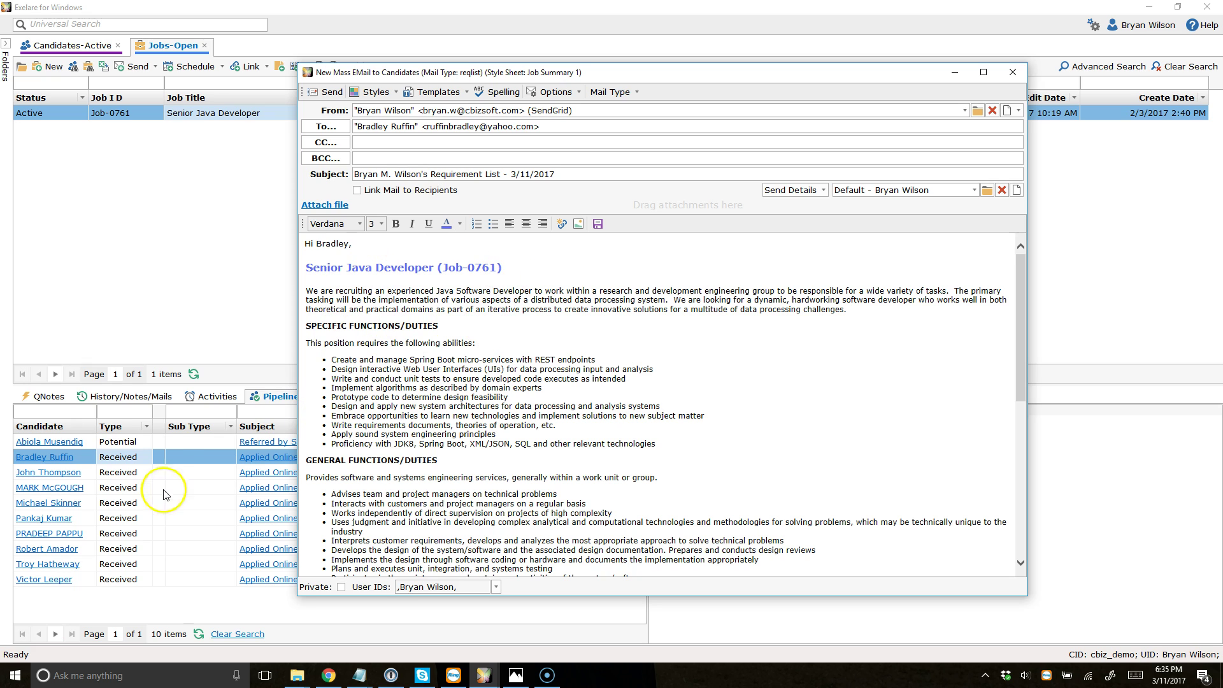
Set the job list email's recipients to All (in Current View) and confirm the option
click(577, 93)
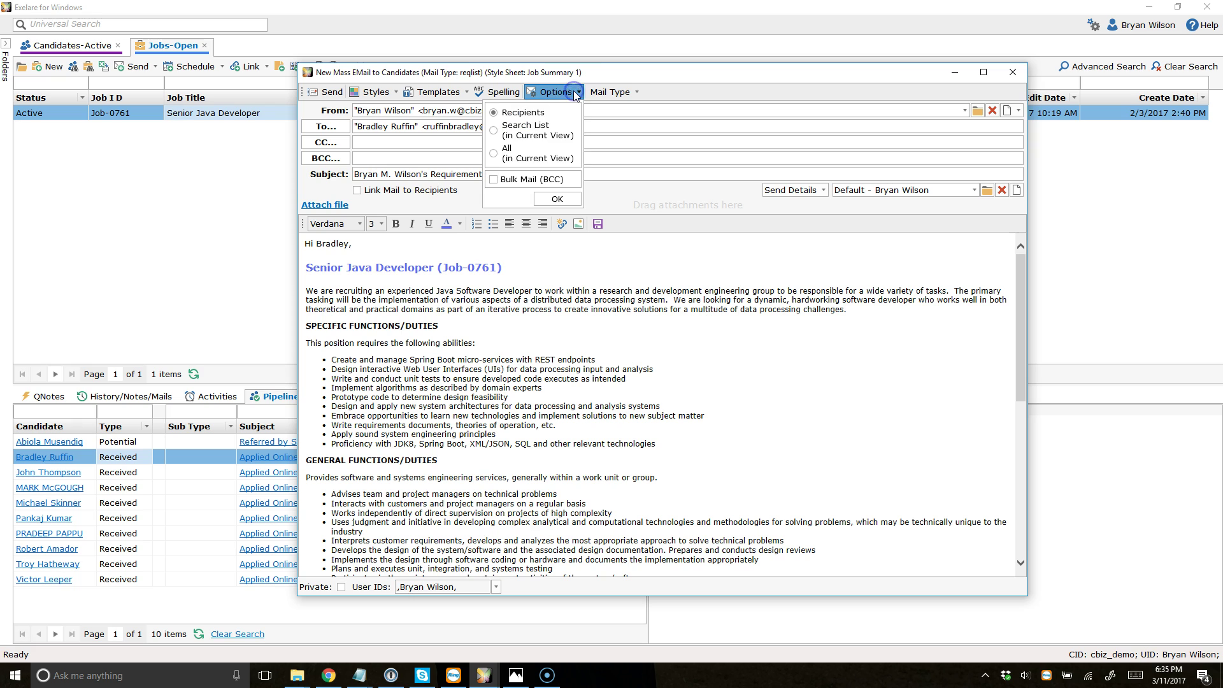
click(494, 154)
click(557, 199)
click(379, 286)
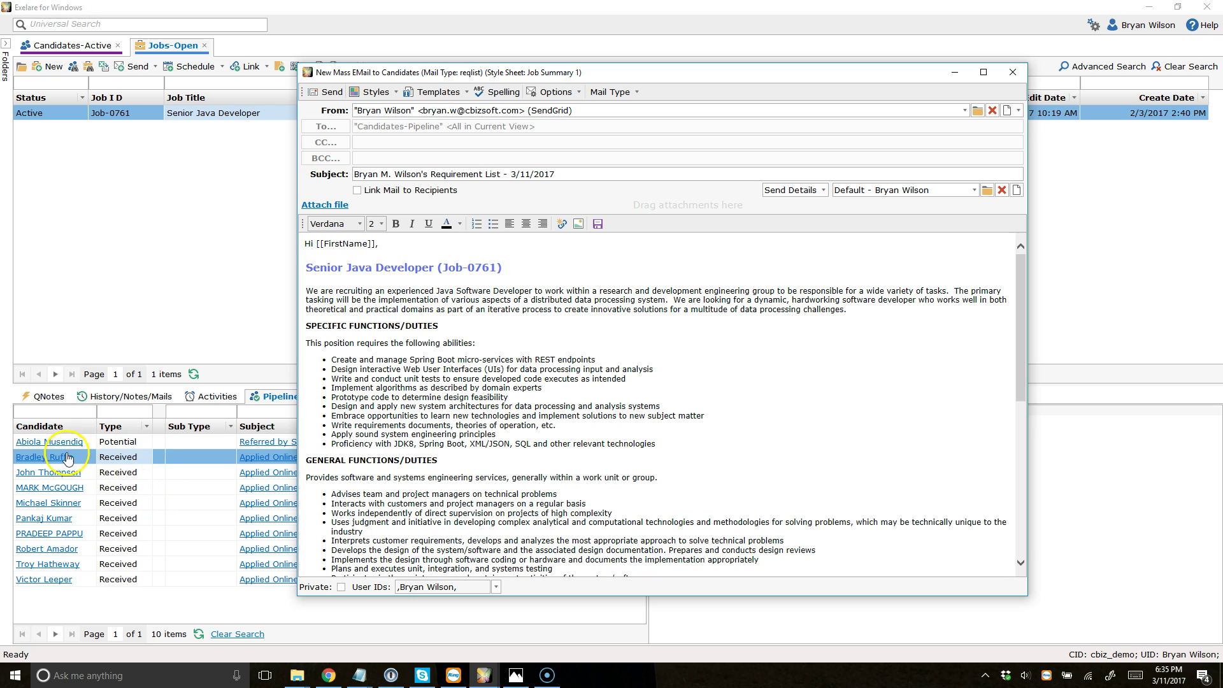
Review the job list email's recipient options and the job description in its body
click(562, 94)
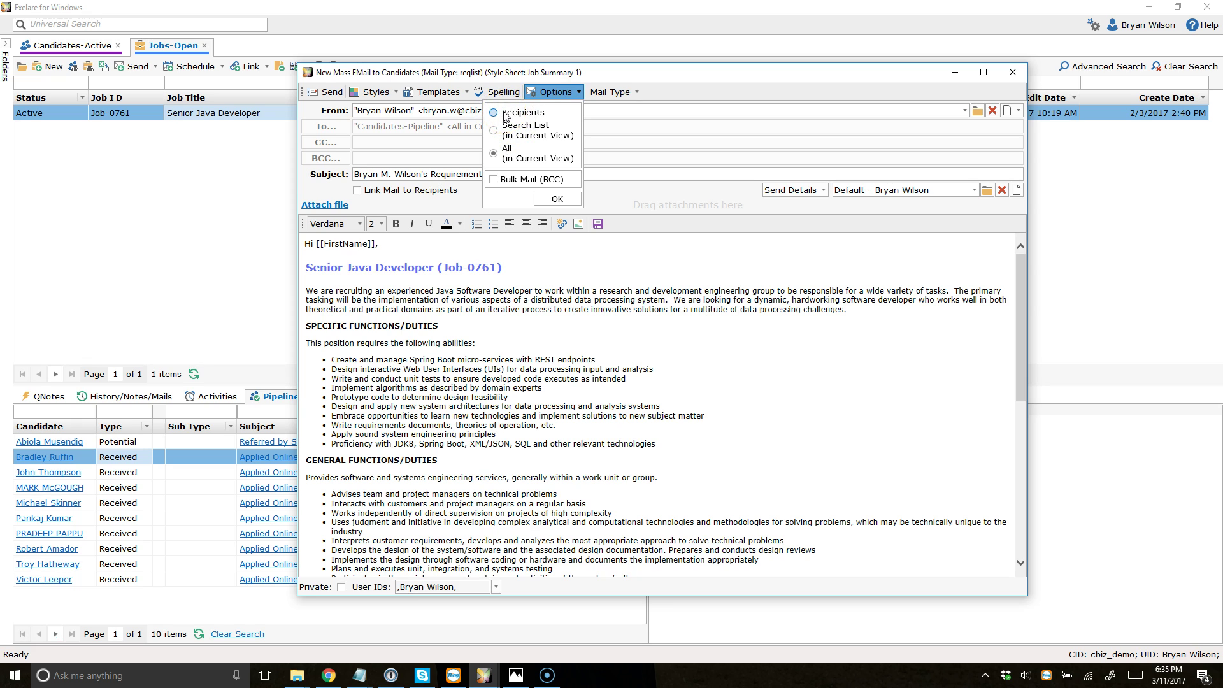
click(557, 198)
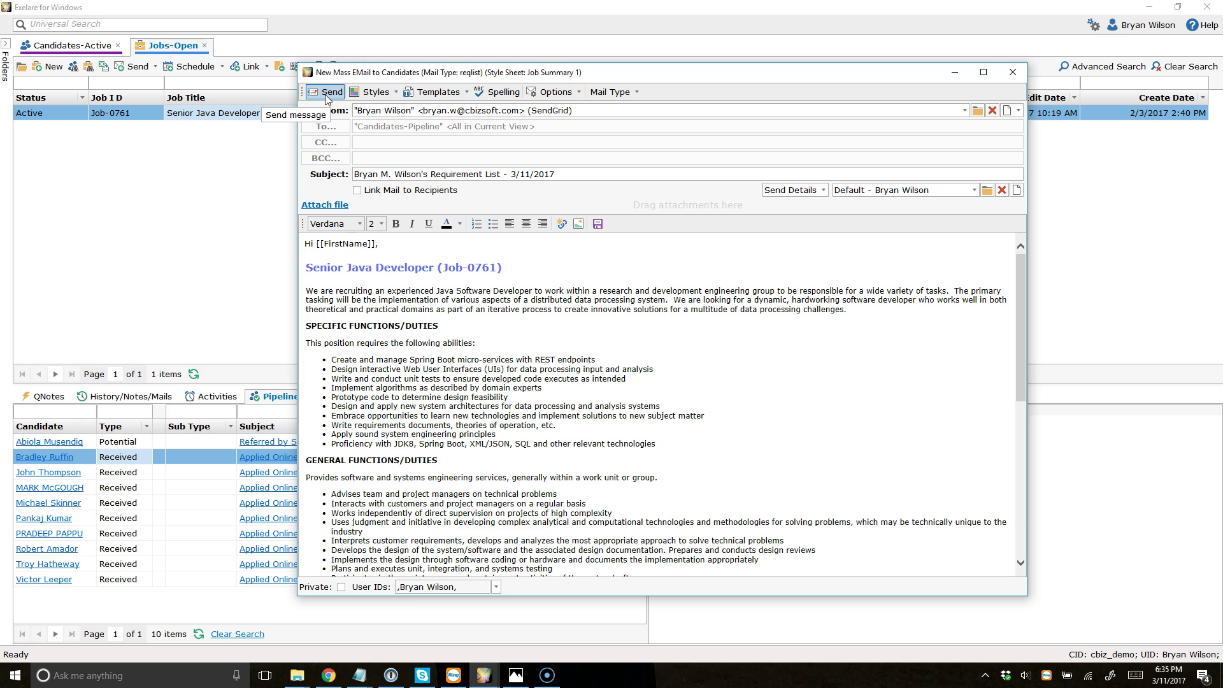
click(484, 253)
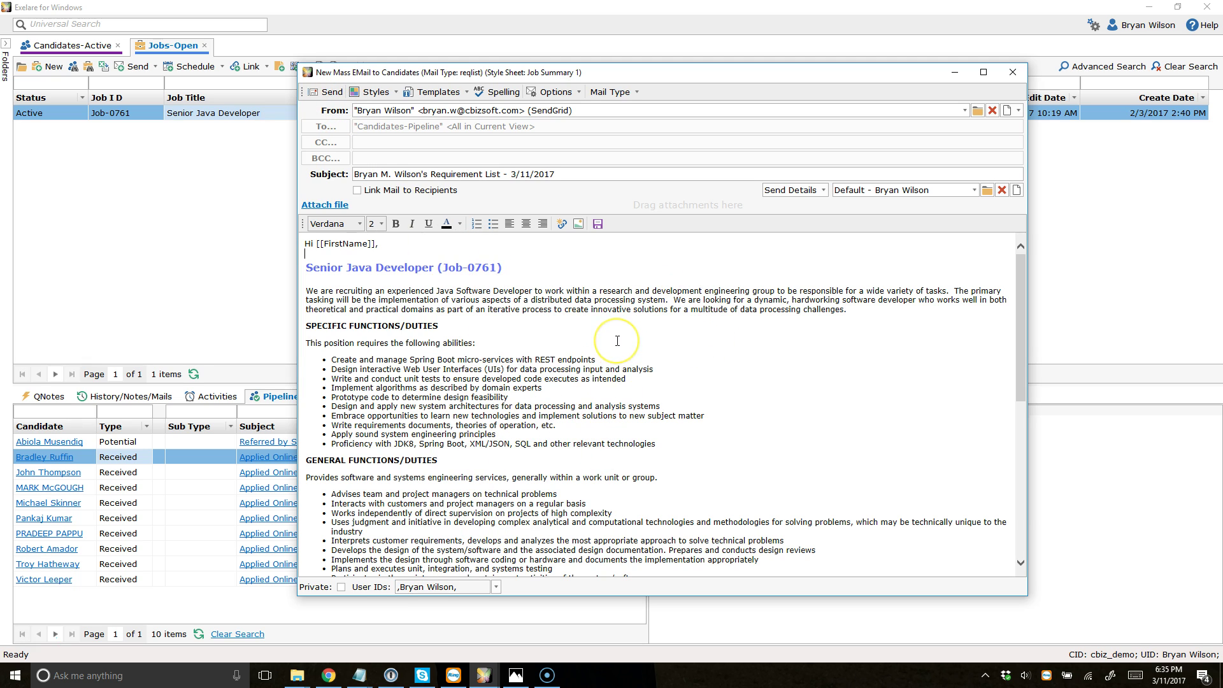
scroll(617, 341, down, 4)
scroll(620, 349, up, 4)
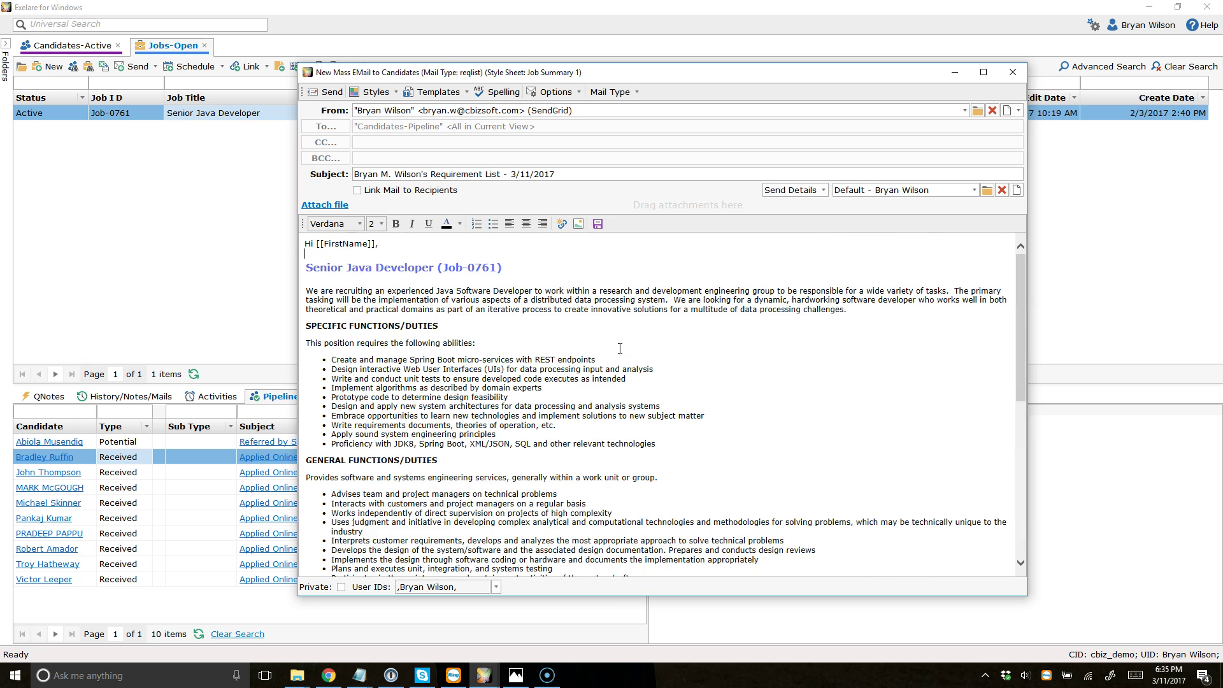